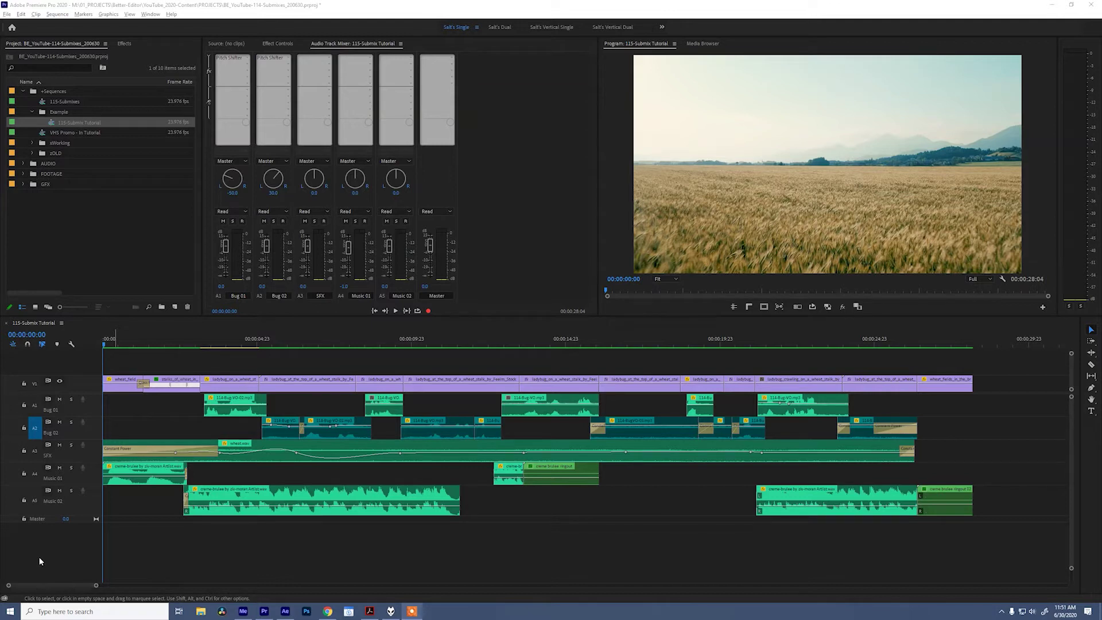
Play the 115-Submix Tutorial sequence from the start to hear the current mix
click(42, 561)
key(space)
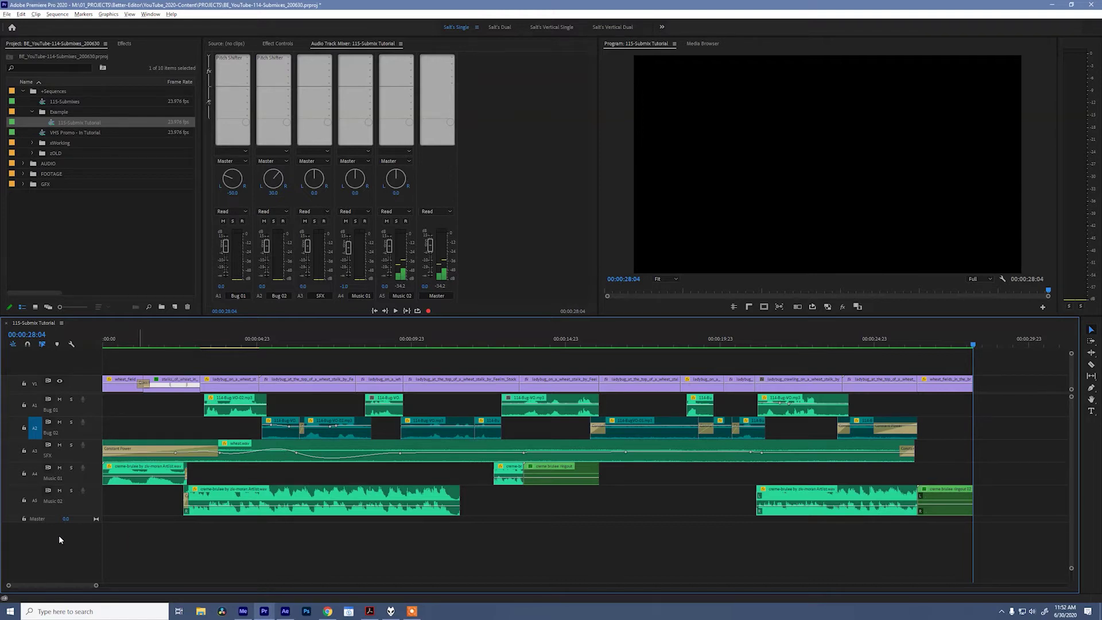
Use Add Tracks to add 2 audio submix tracks with 0 video and 0 audio tracks
right_click(63, 543)
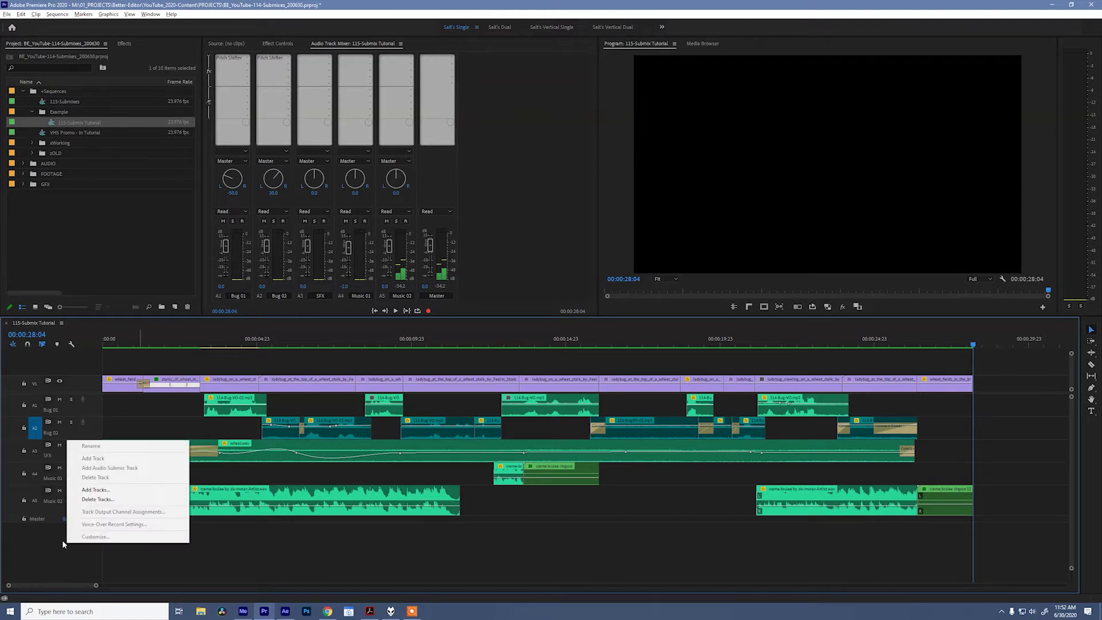
click(121, 492)
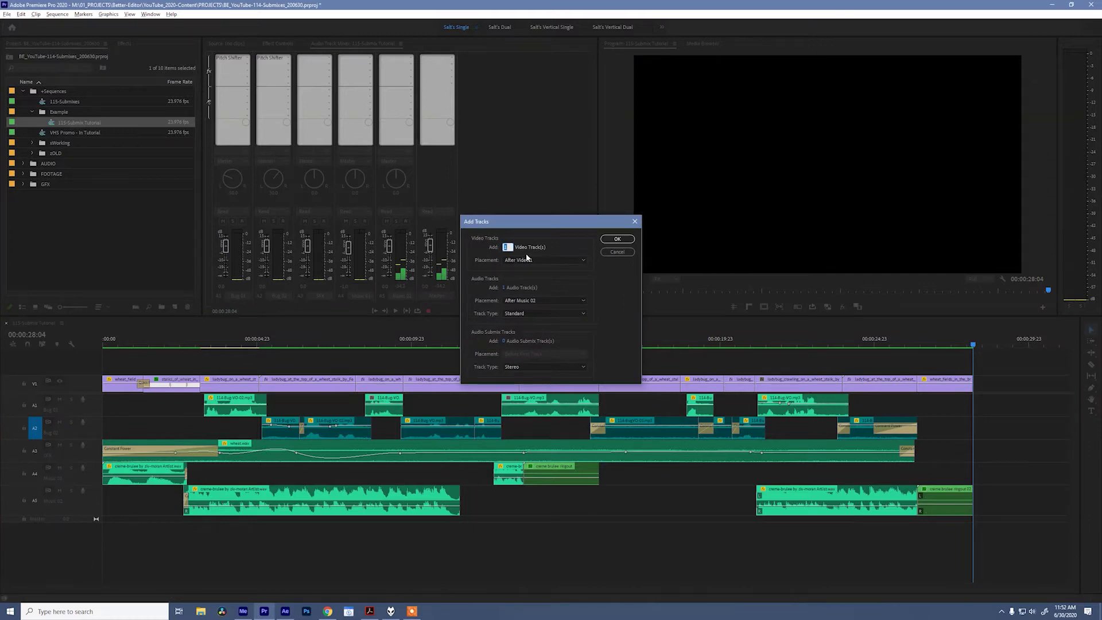
text(0)
click(504, 287)
text(0)
click(503, 341)
text(2)
key(Return)
click(617, 239)
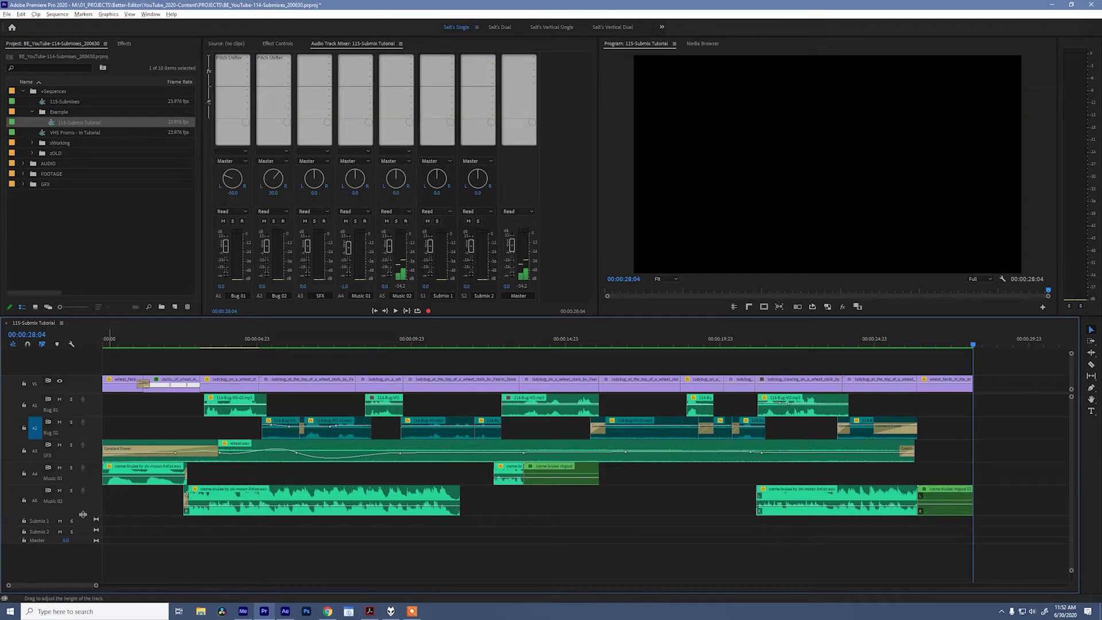
click(436, 296)
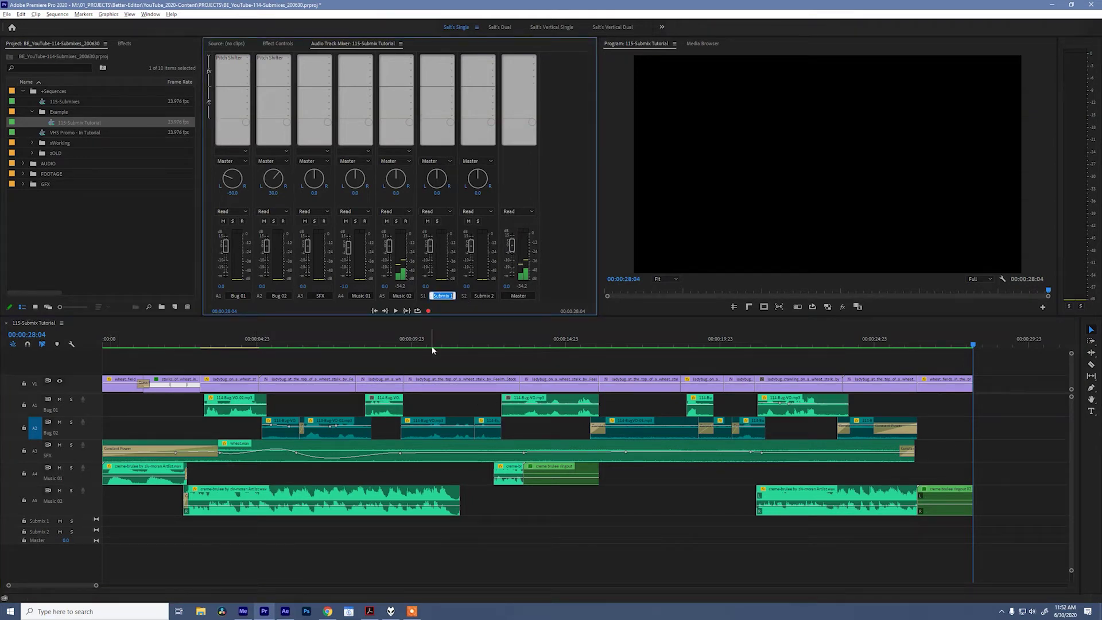
Name the first submix track DX and the second MX in the Audio Track Mixer
text(DX)
key(Return)
click(484, 295)
text(MX)
click(576, 246)
click(240, 161)
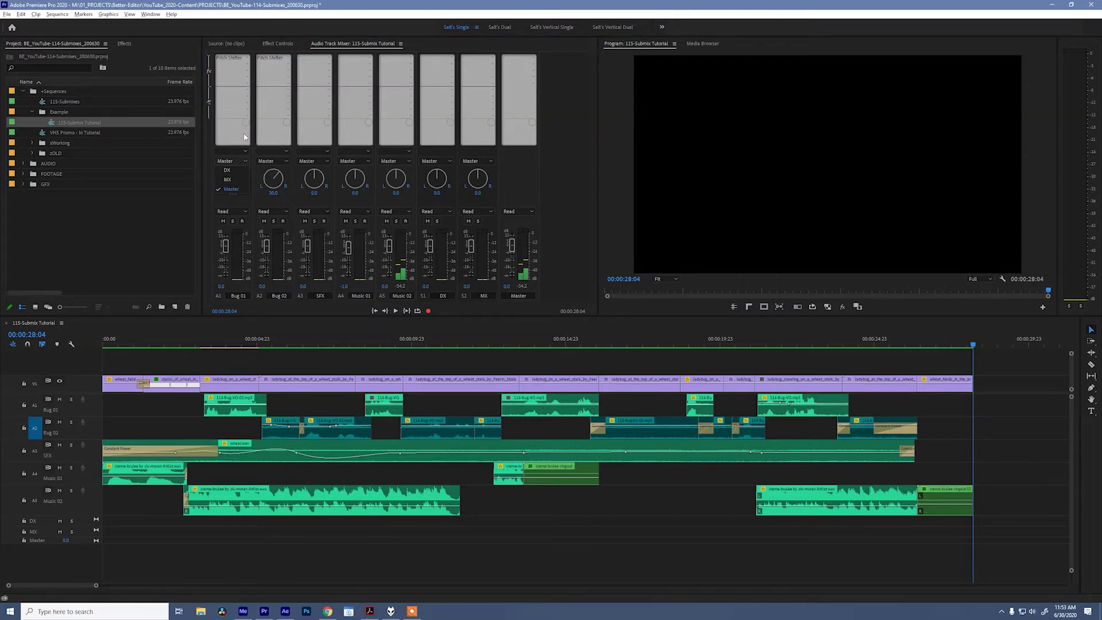
Set the A1 and A2 Bug track outputs to DX, and A4 and A5 Music outputs to MX
click(235, 170)
click(278, 161)
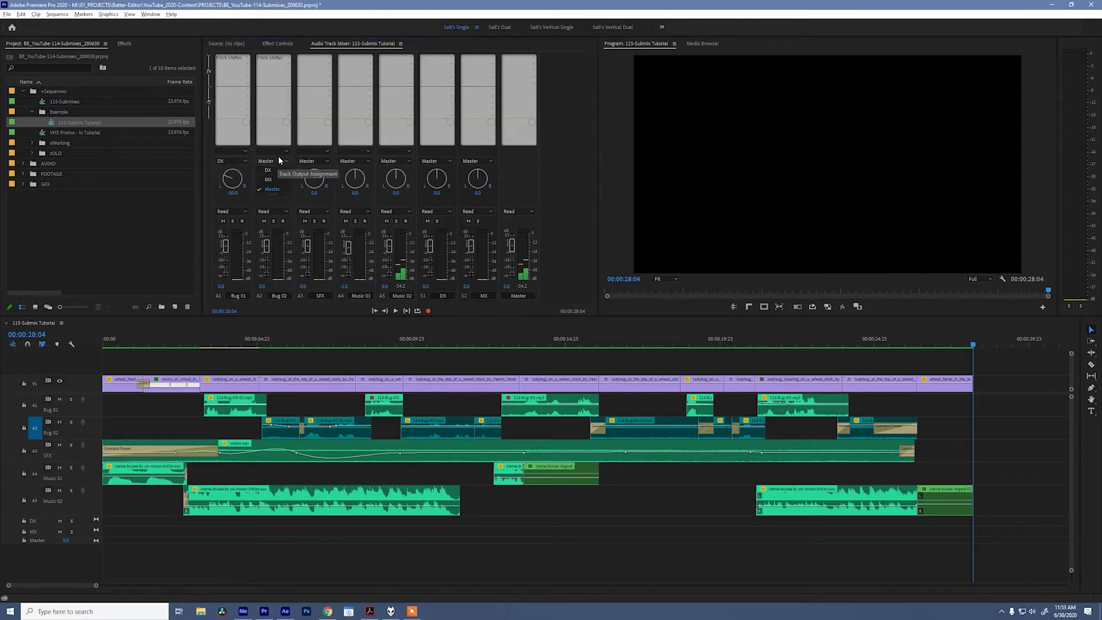
click(272, 171)
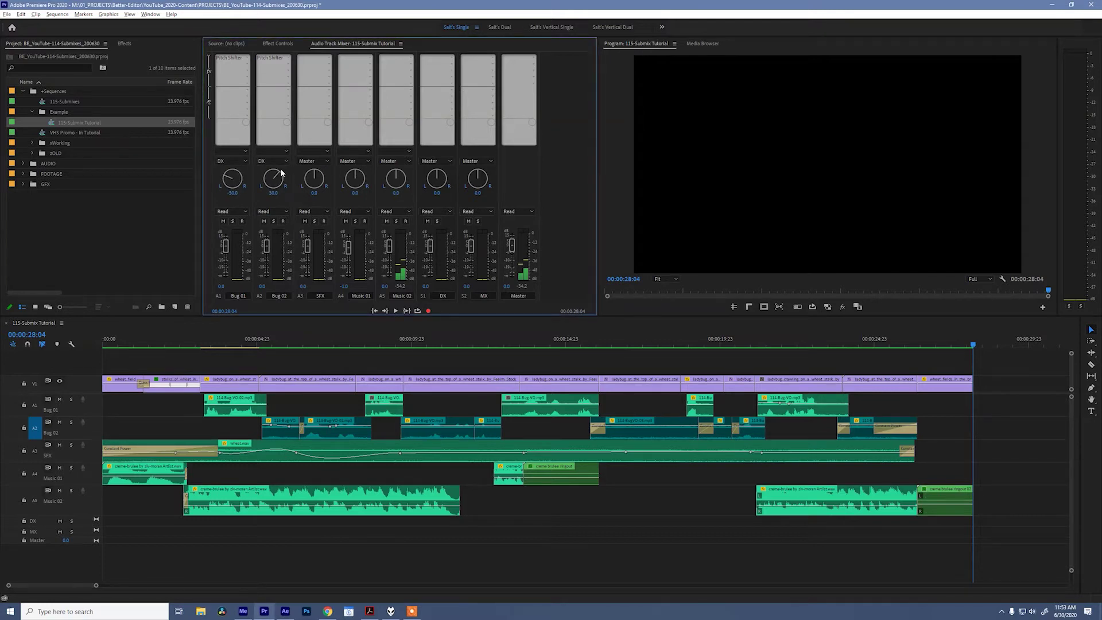
click(360, 162)
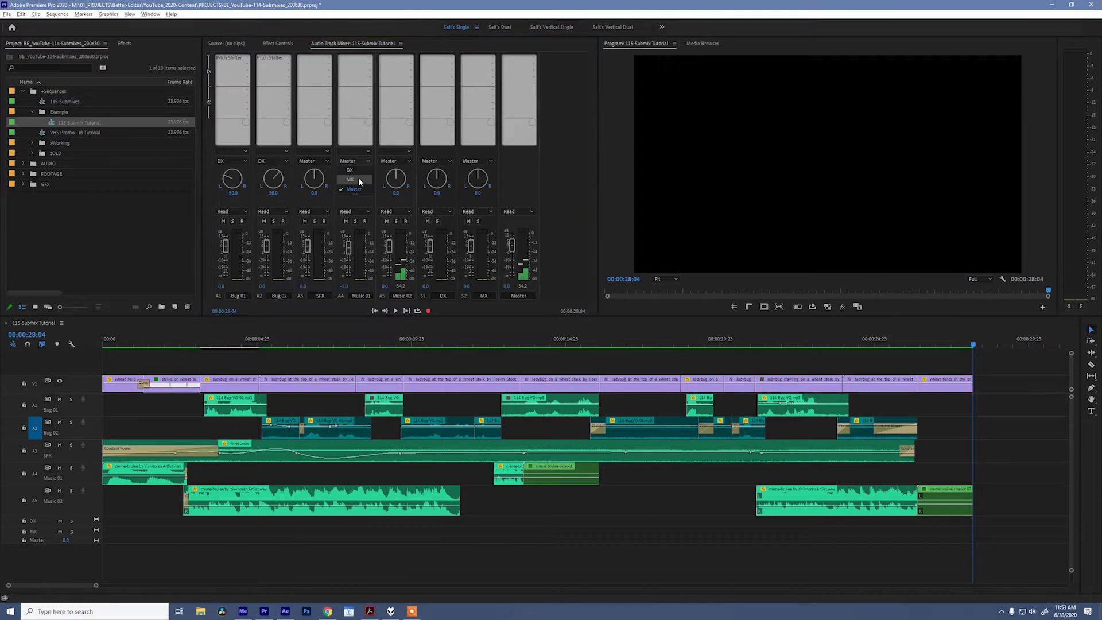
click(358, 177)
click(396, 161)
click(399, 182)
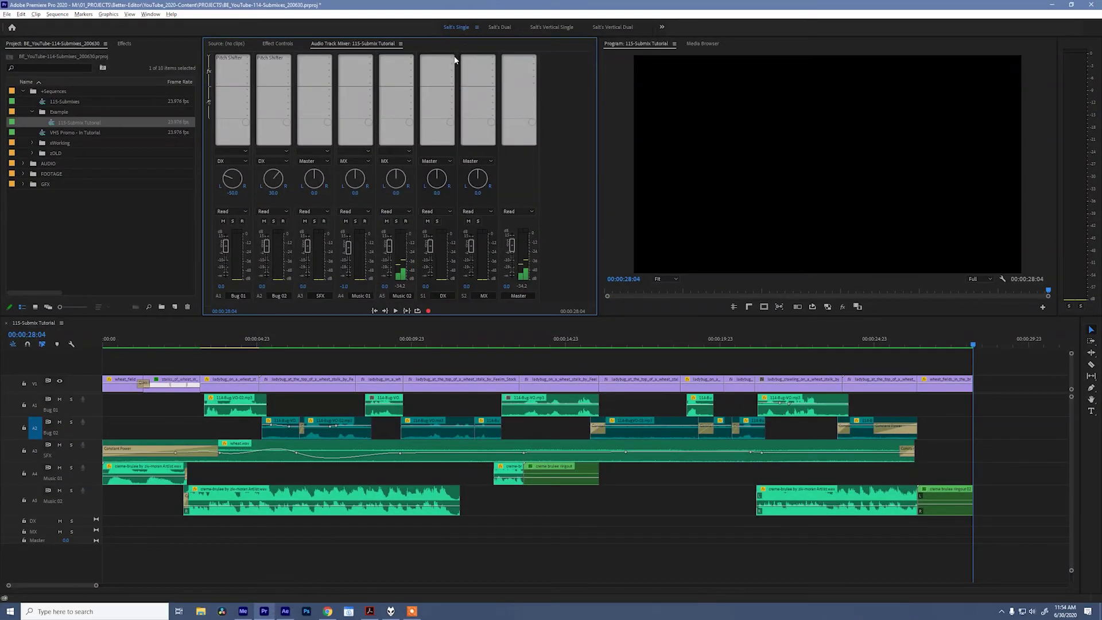
Insert VST3 > Restoration > iZotope, Inc. > RX 7 Voice De-noise on the DX submix
click(453, 60)
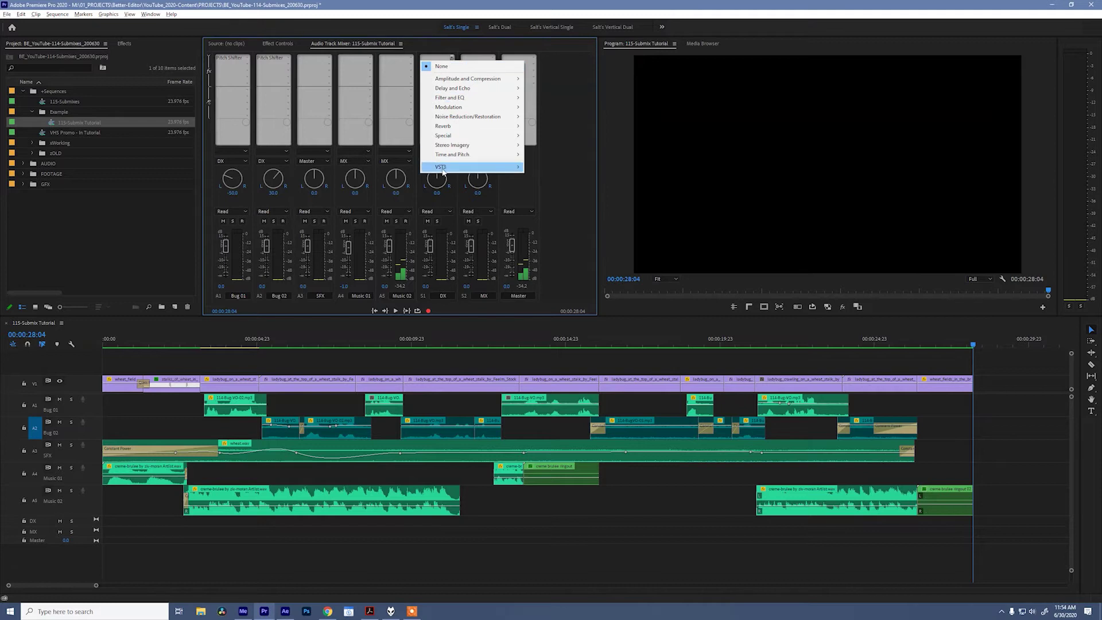
mouse_move(443, 171)
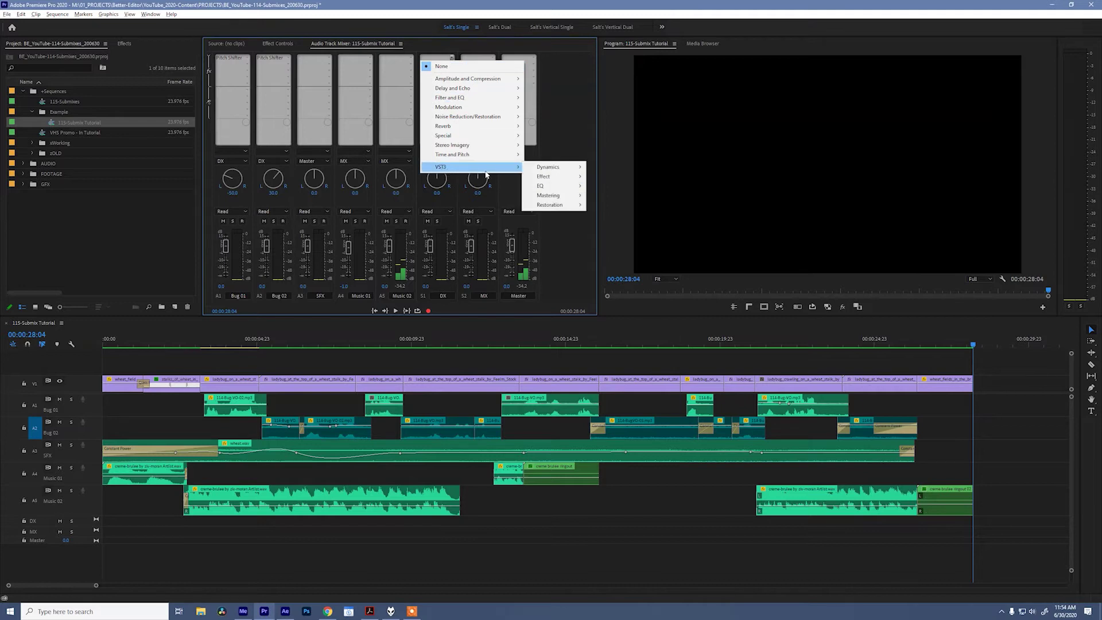
mouse_move(547, 208)
mouse_move(616, 207)
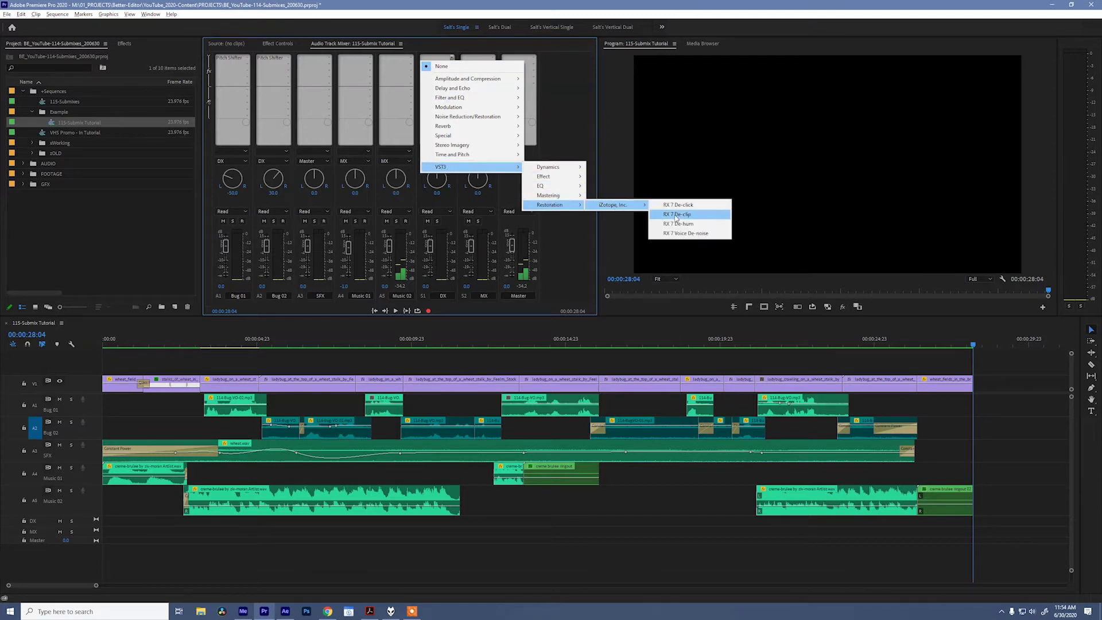
click(696, 236)
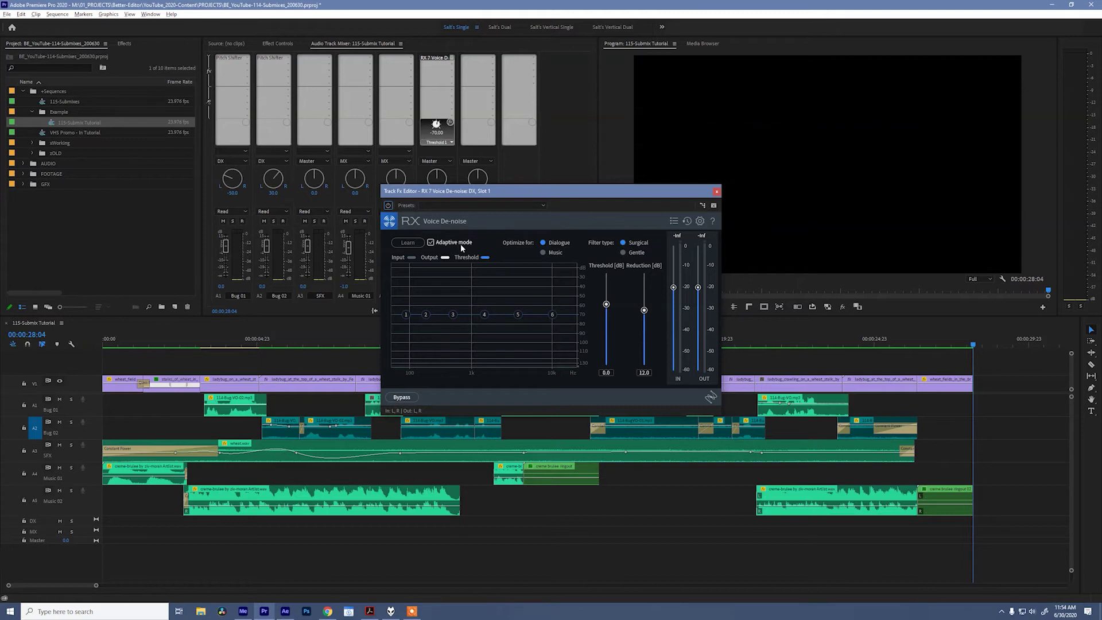
Close the RX 7 editor and play from near the start to hear the de-noised dialogue
click(716, 191)
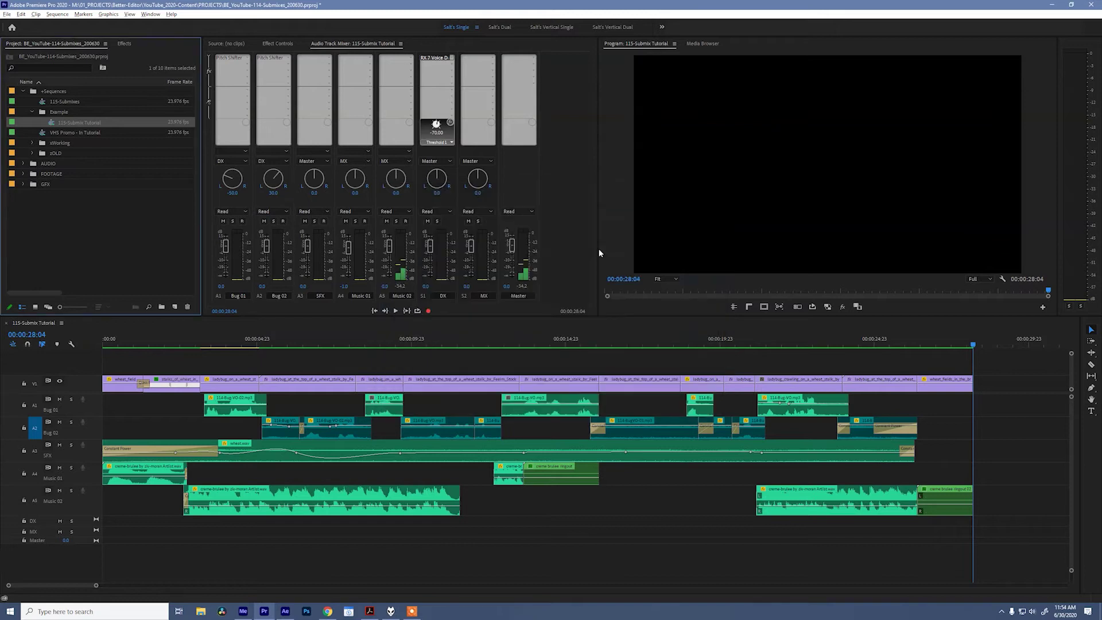
click(202, 345)
key(space)
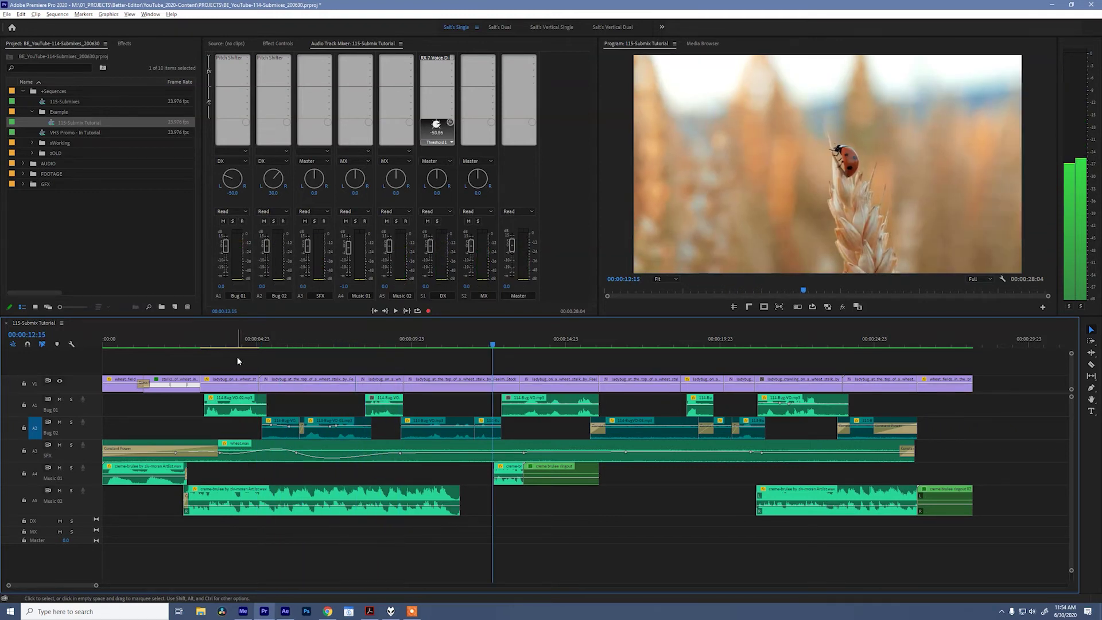
key(space)
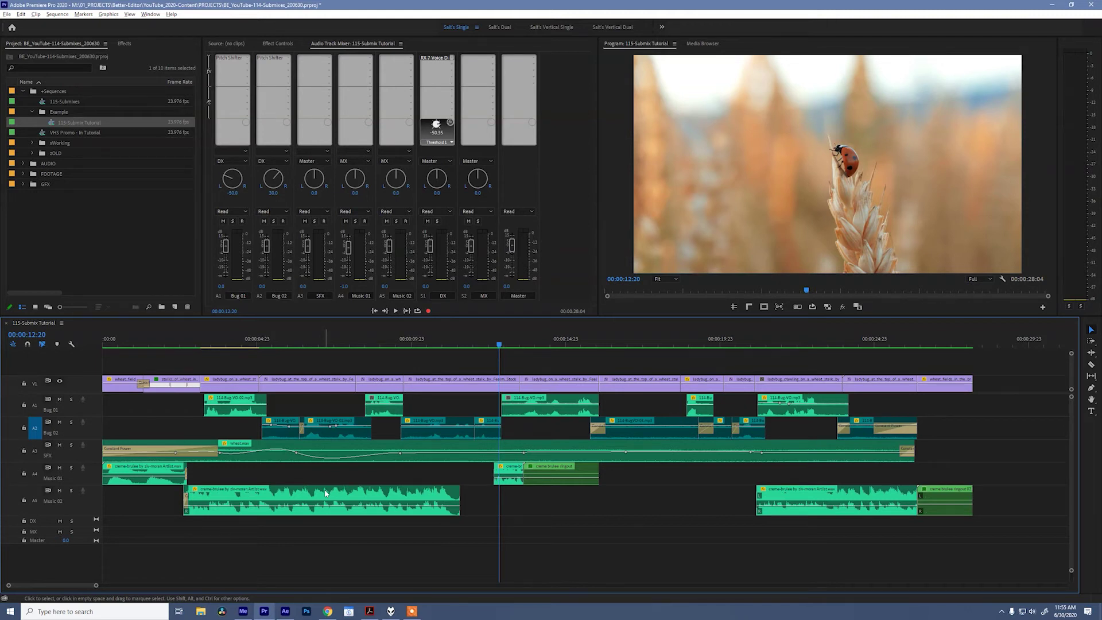
click(486, 58)
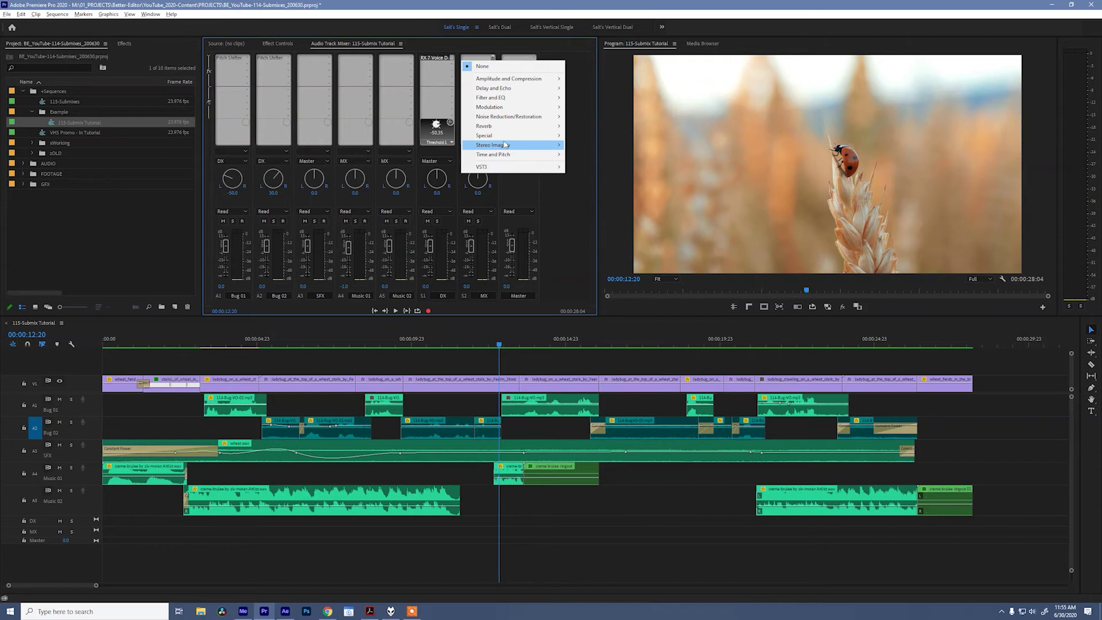
Put a Parametric Equalizer on MX: band 5 off, mids cut near 406 Hz, lows raised at 145 Hz
mouse_move(522, 98)
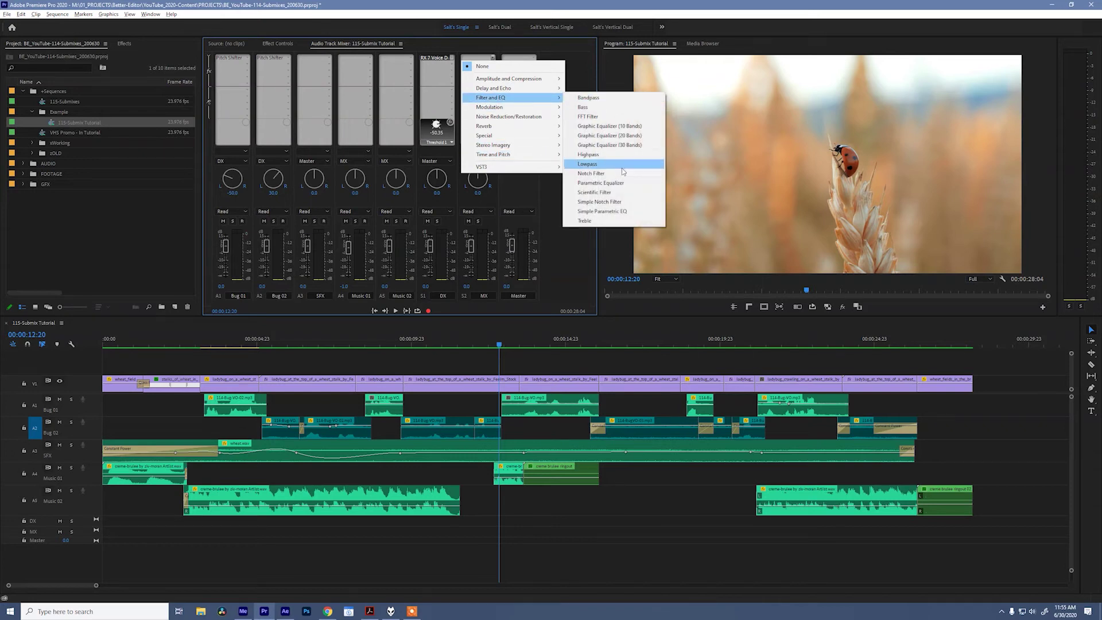
click(613, 183)
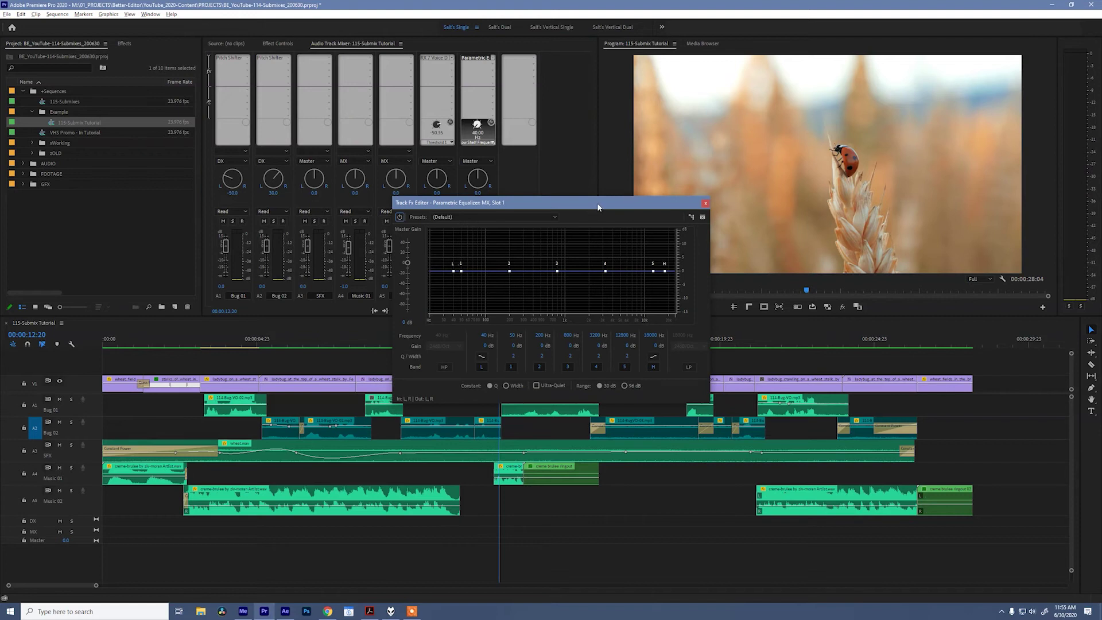
click(625, 367)
drag(509, 270, 533, 293)
drag(556, 270, 648, 265)
mouse_move(461, 270)
mouse_down()
mouse_move(499, 271)
mouse_move(453, 261)
mouse_up()
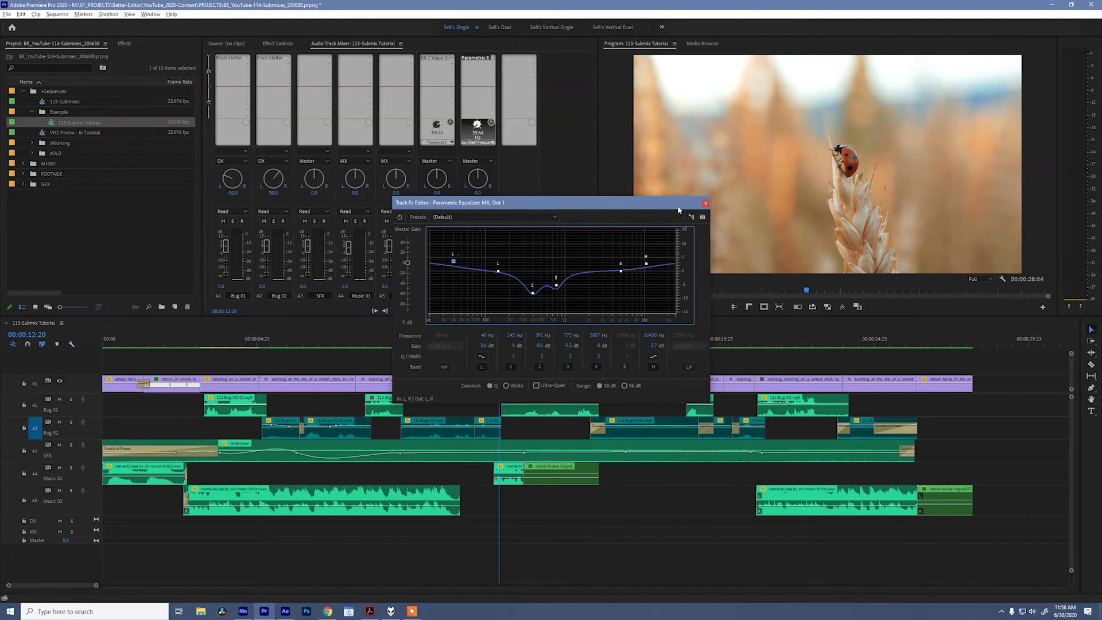
click(706, 202)
click(125, 43)
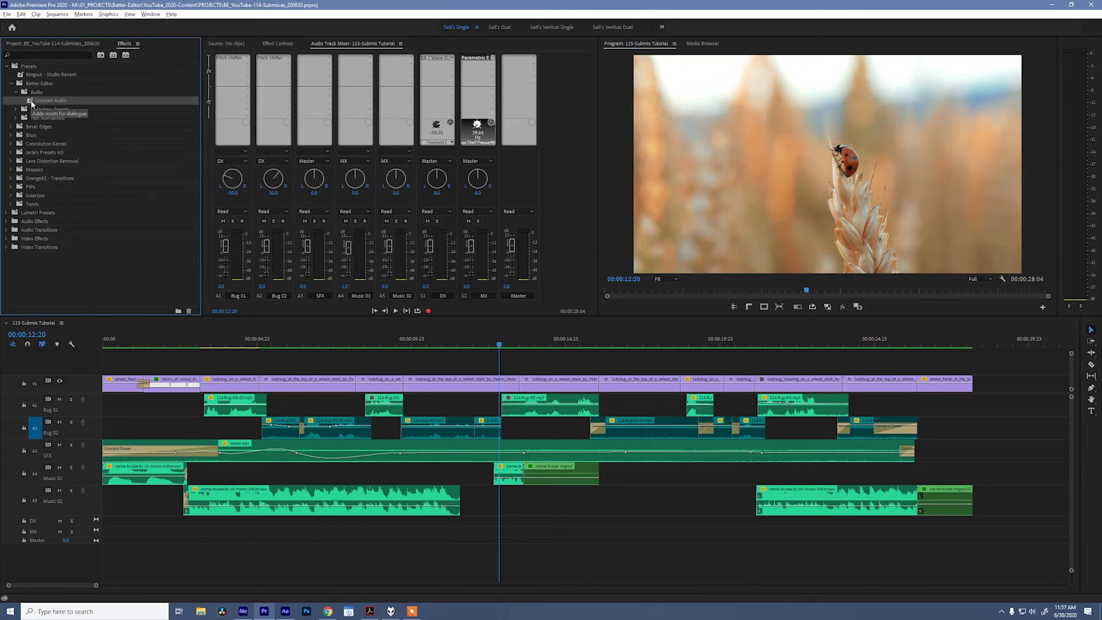
Apply the Scooped Audio preset to the Music 02 clip on track A5
drag(30, 100, 264, 491)
click(343, 343)
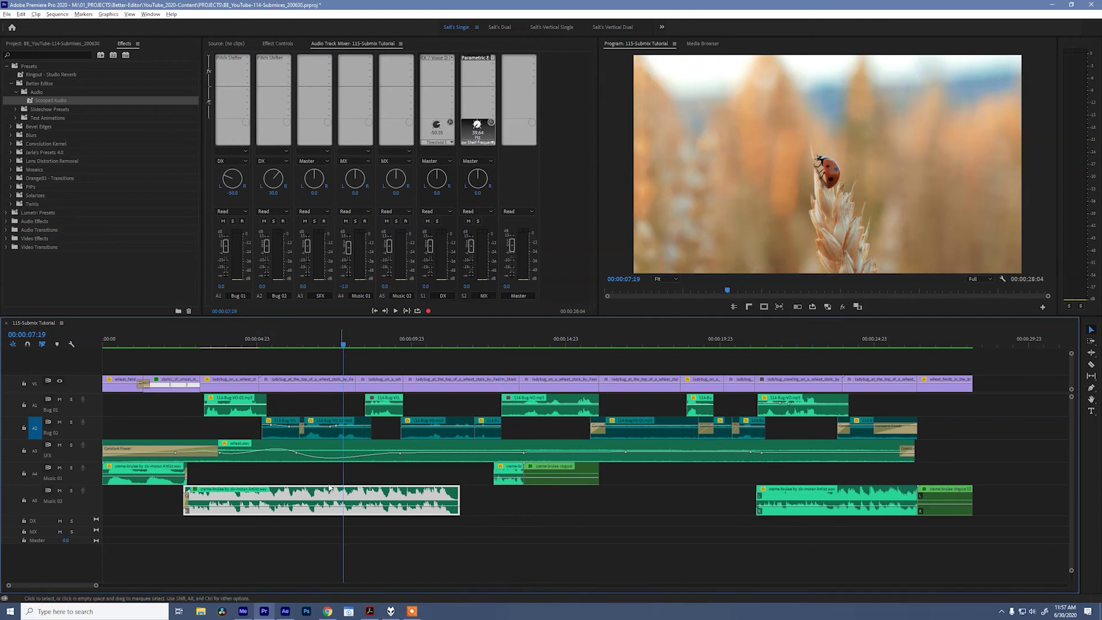
click(343, 477)
Inspect the Music 02 clip's Parametric Equalizer settings in Effect Controls
click(279, 43)
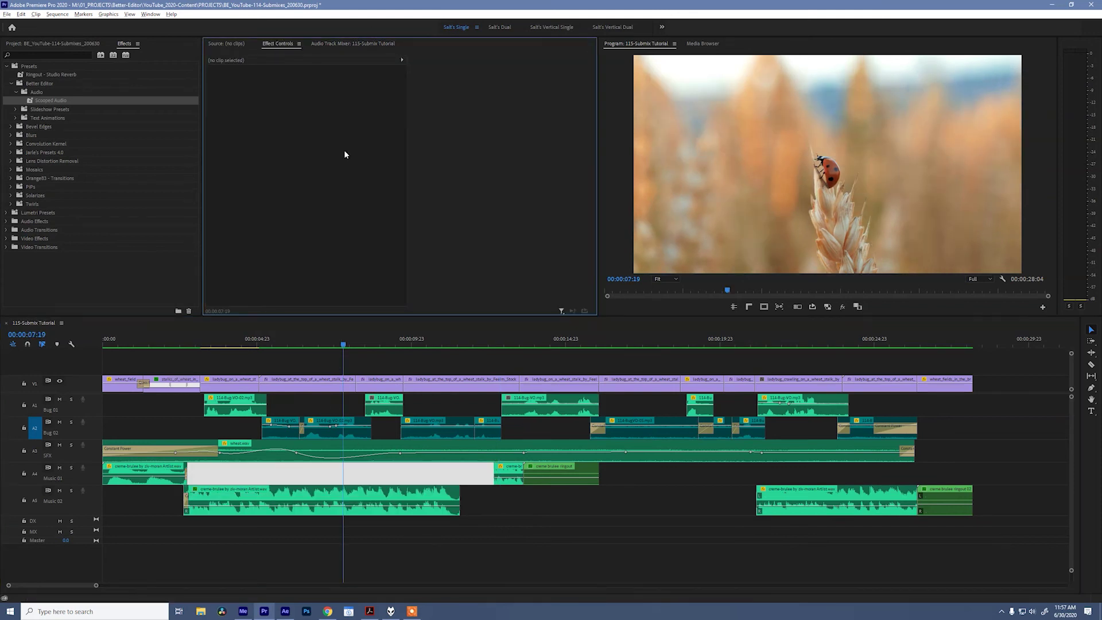
click(270, 498)
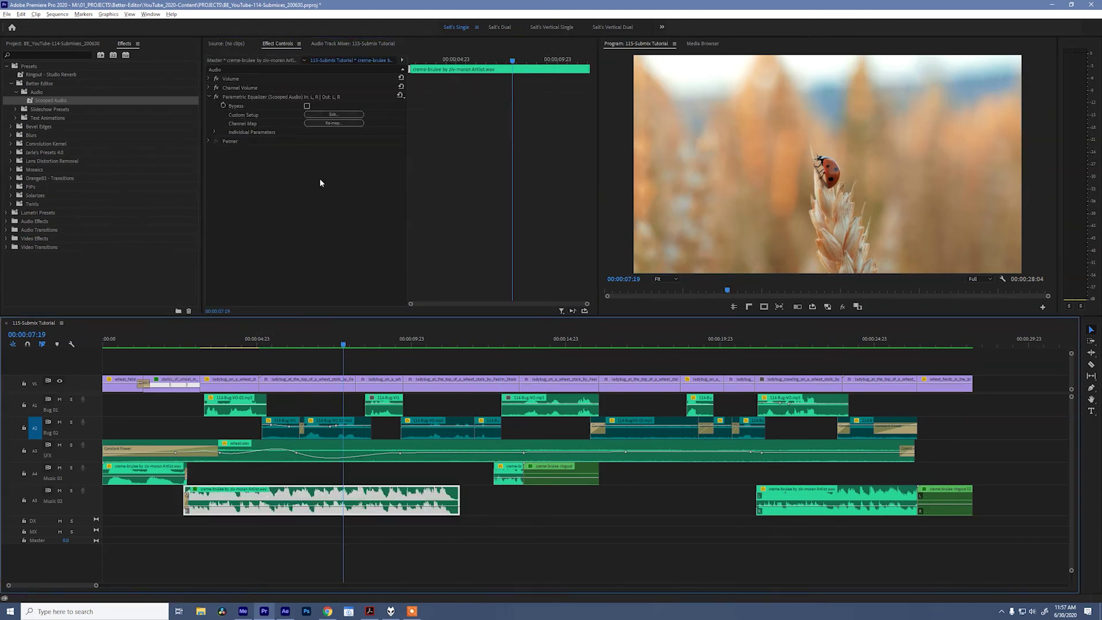
click(333, 114)
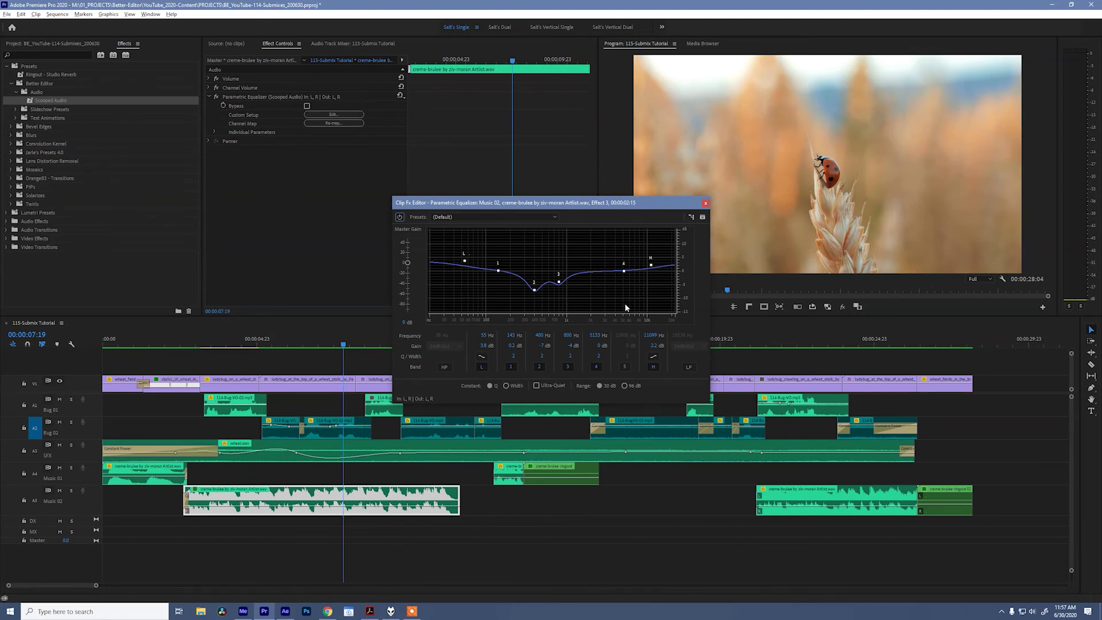
click(705, 202)
Delete the Parametric Equalizer from the clip and return the playhead to the sequence start
click(253, 93)
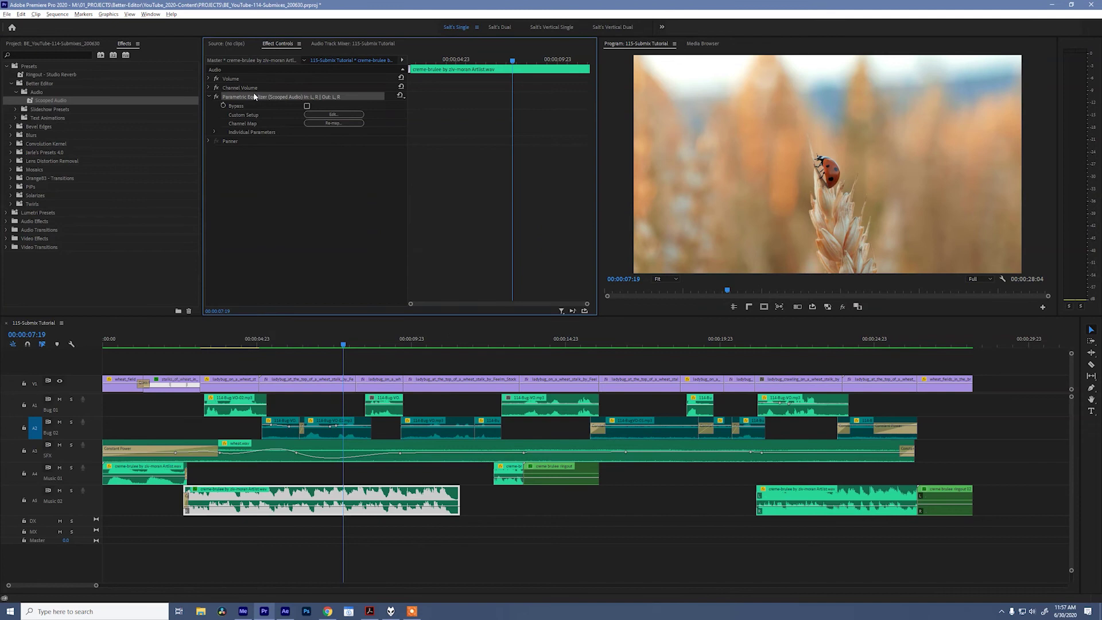
key(Delete)
click(405, 365)
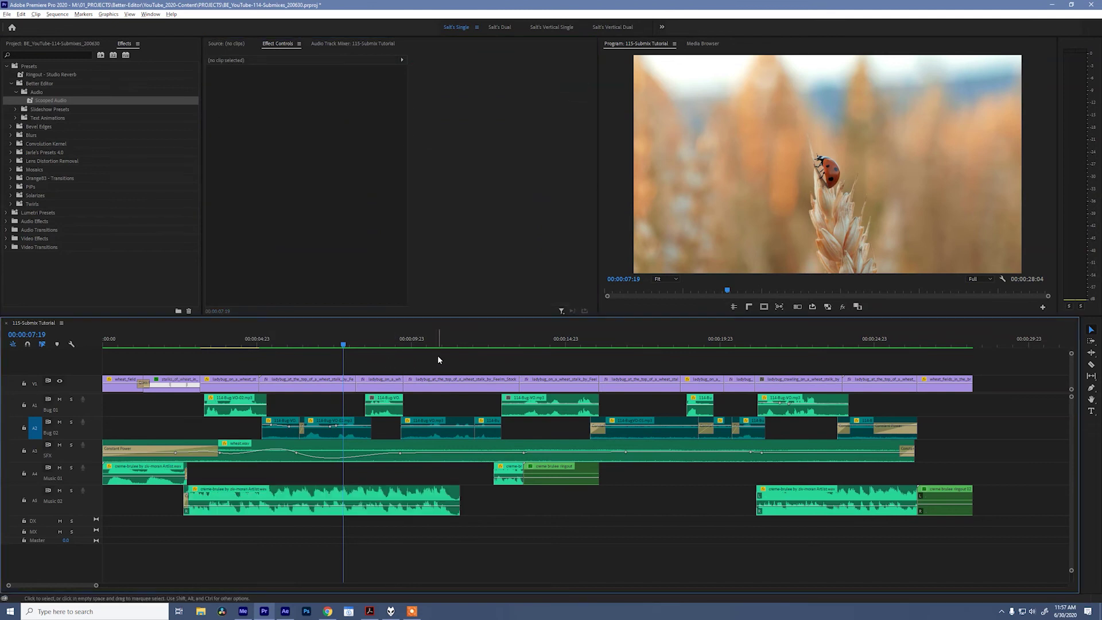
key(Home)
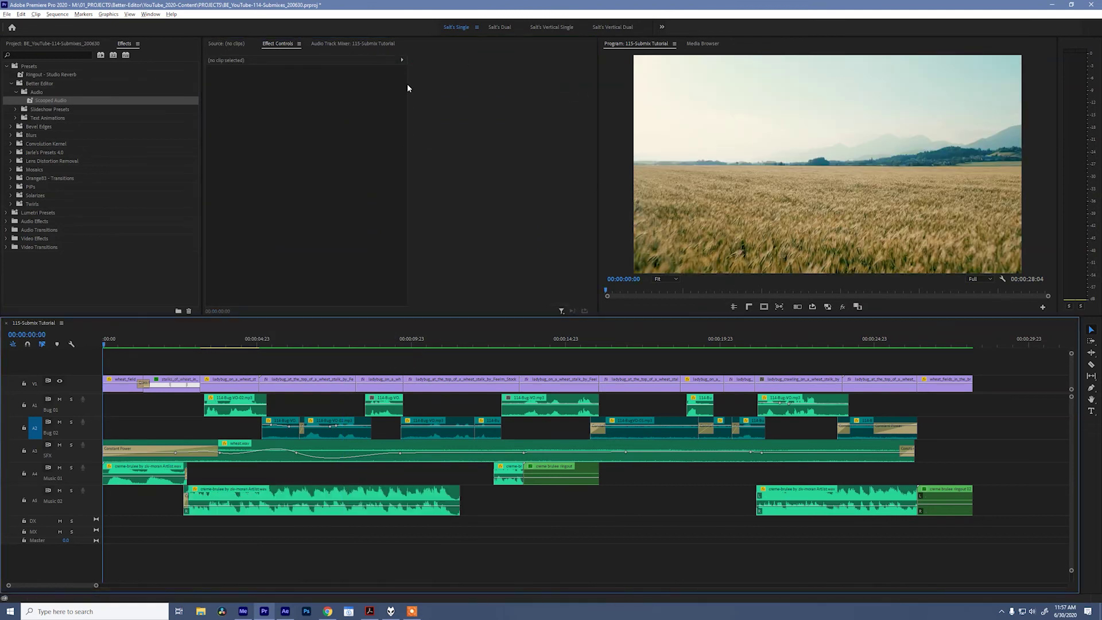
Return to the Audio Track Mixer and play the sequence through DX and MX to 00:00:27:17
key(shift+6)
click(381, 357)
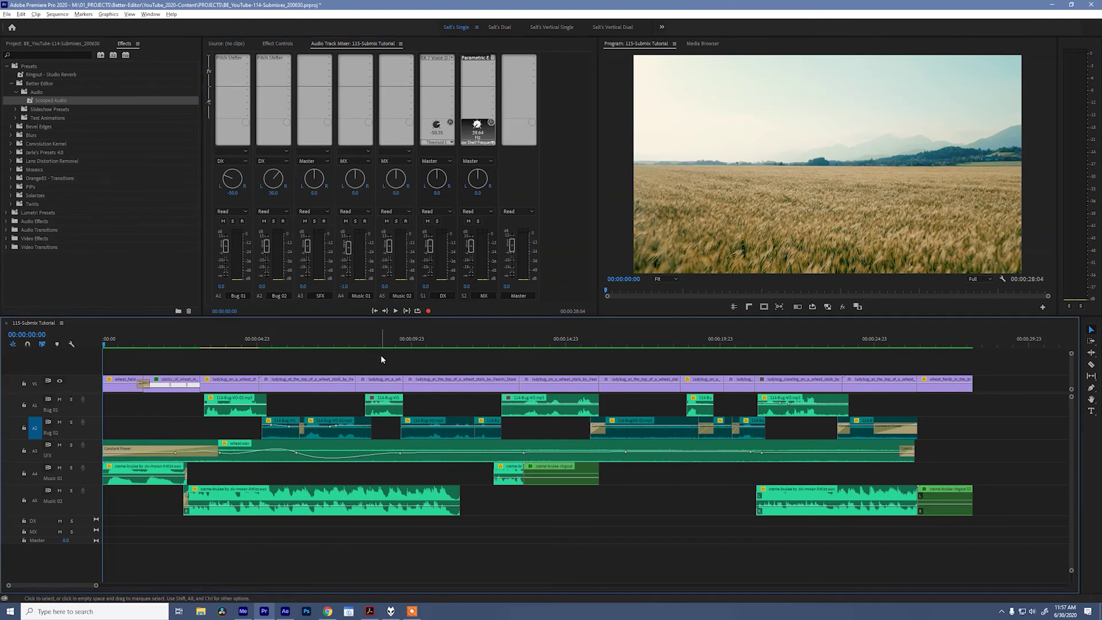
key(space)
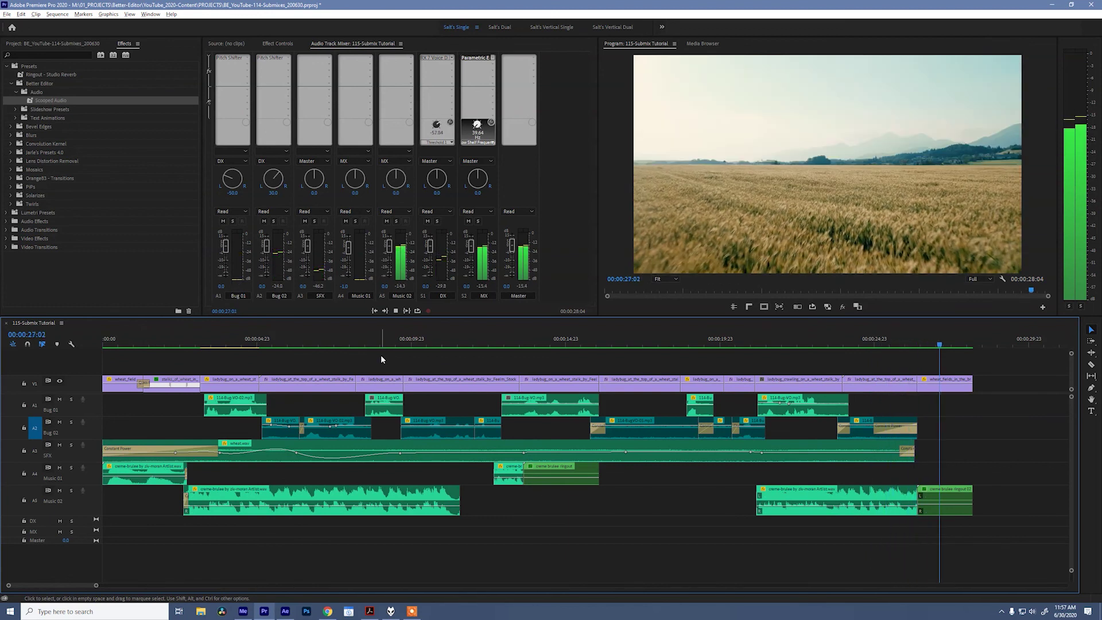
key(space)
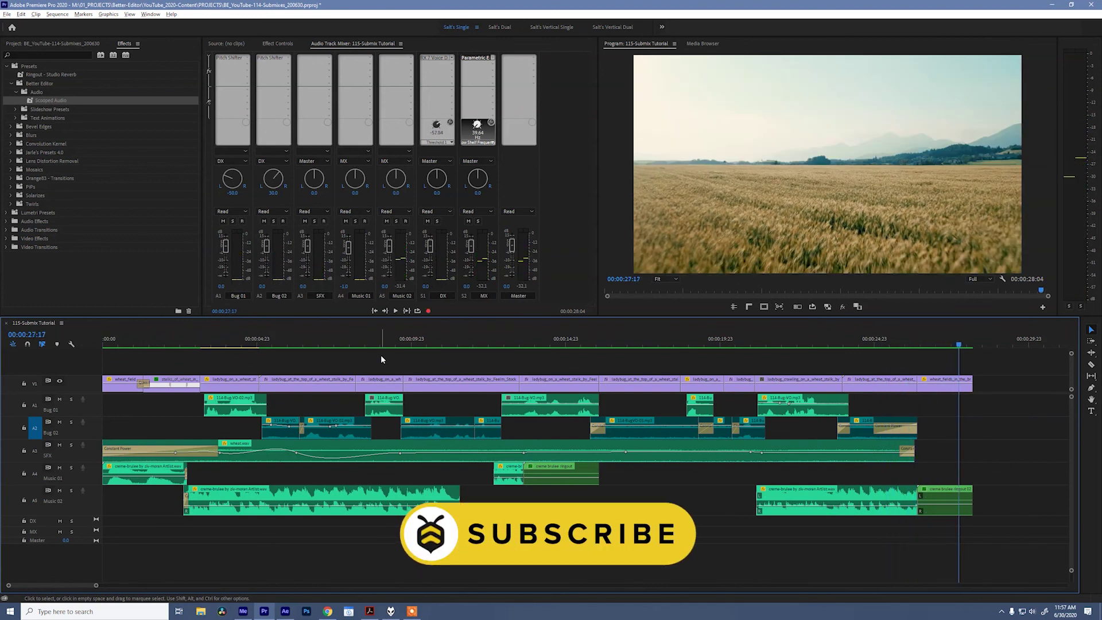